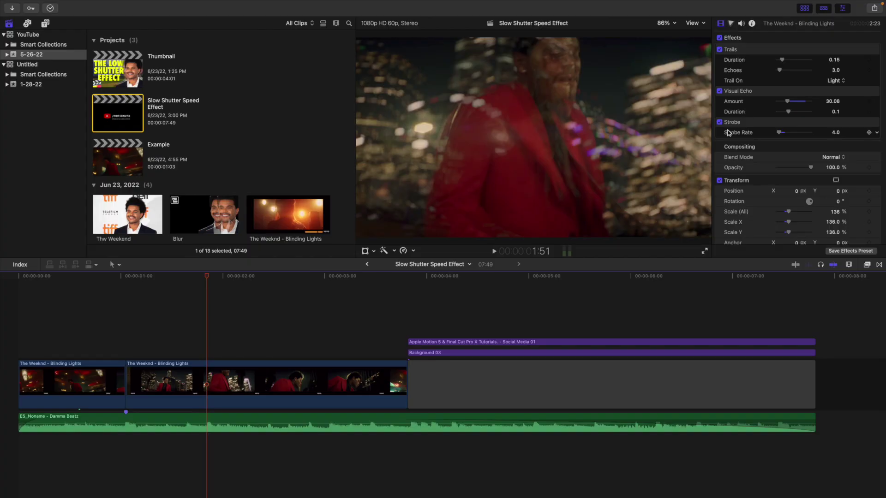
- Play the finished Slow Shutter Speed Effect preview from the start, then switch to the Example project
key("Home")
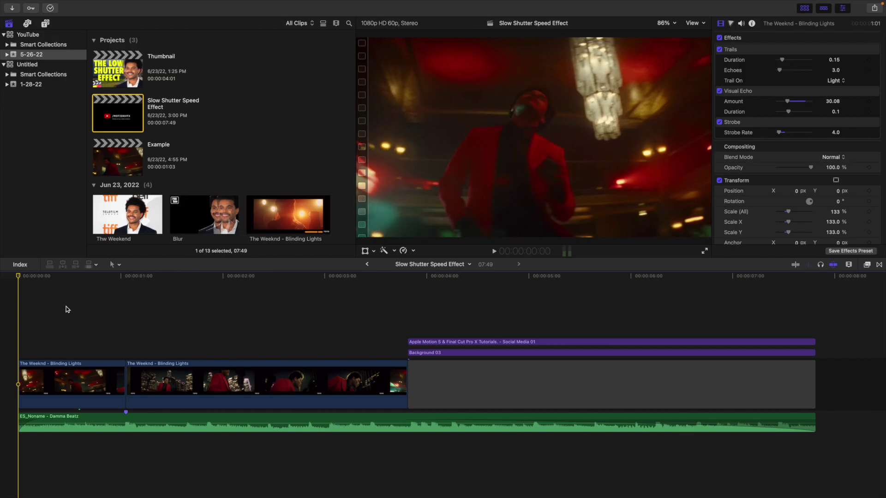
key("space")
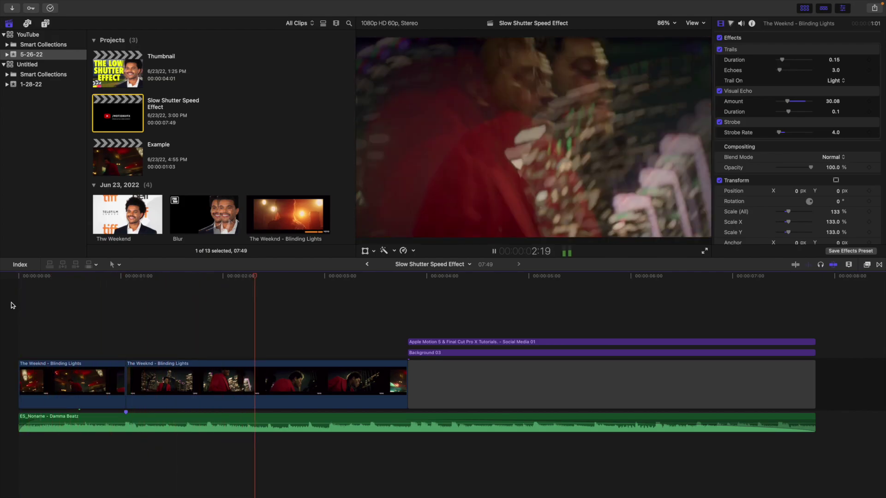
key("space")
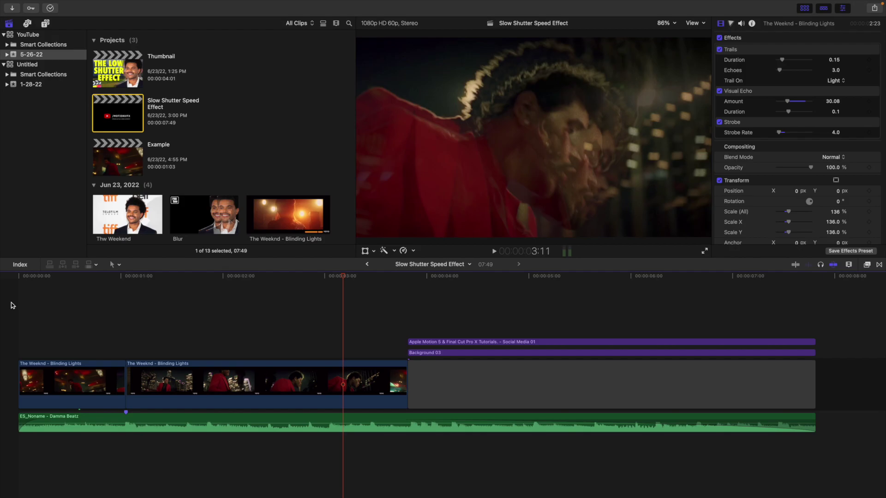
key("super+bracketleft")
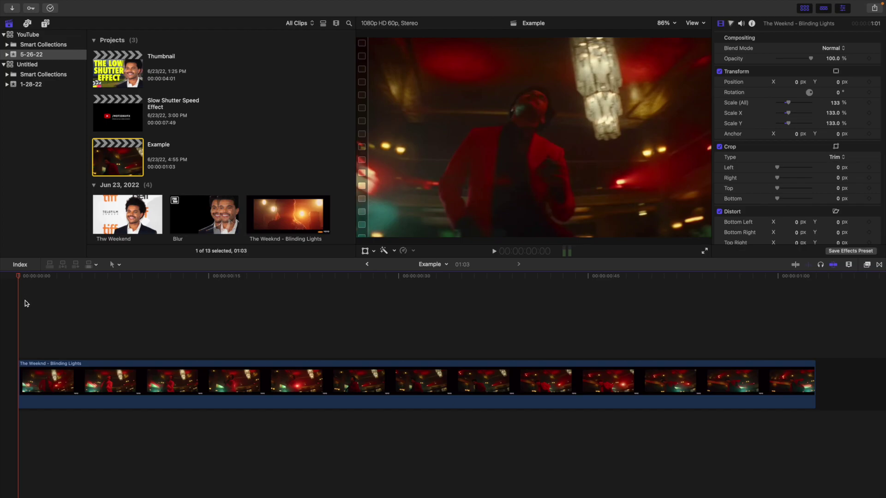
key("space")
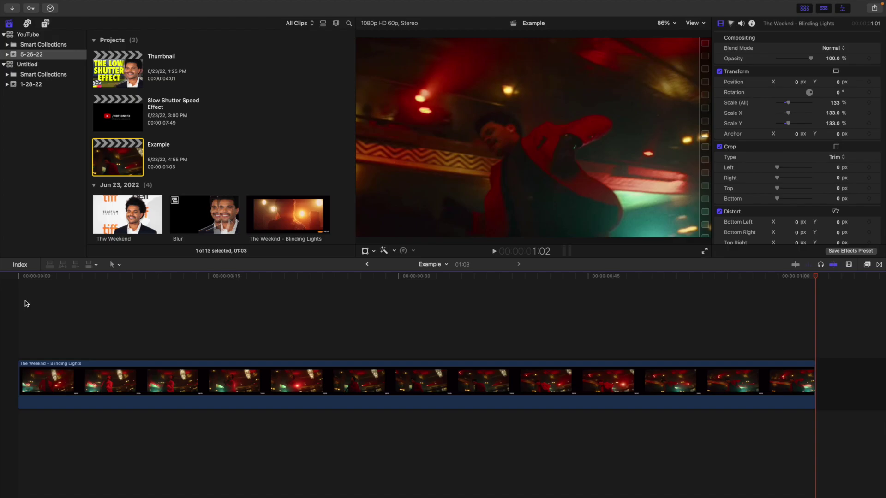
left_click(25, 300)
key("space")
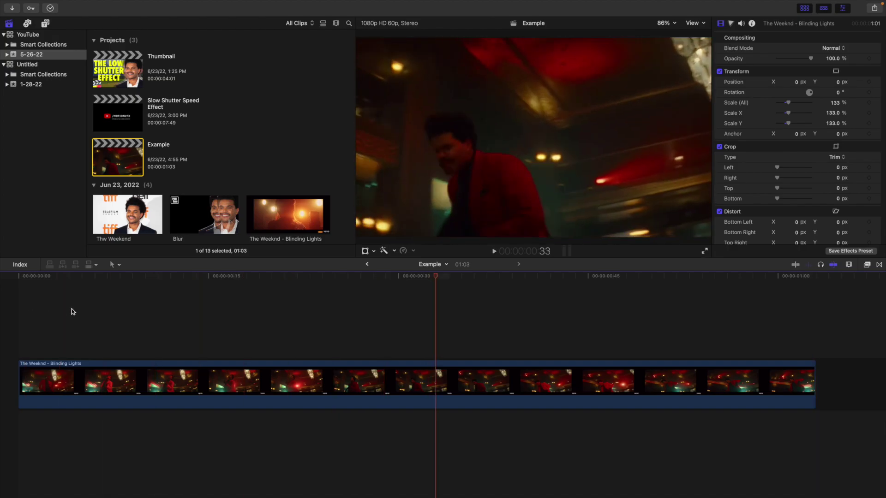
left_click(89, 312)
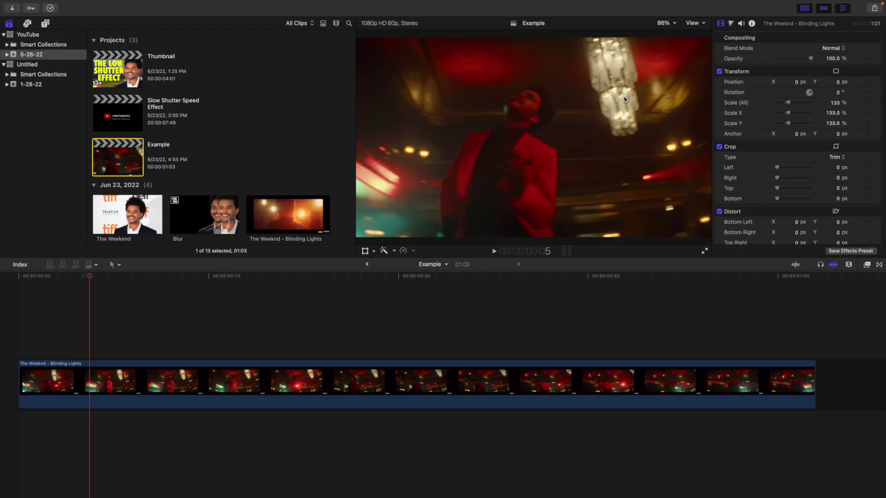
left_click(6, 324)
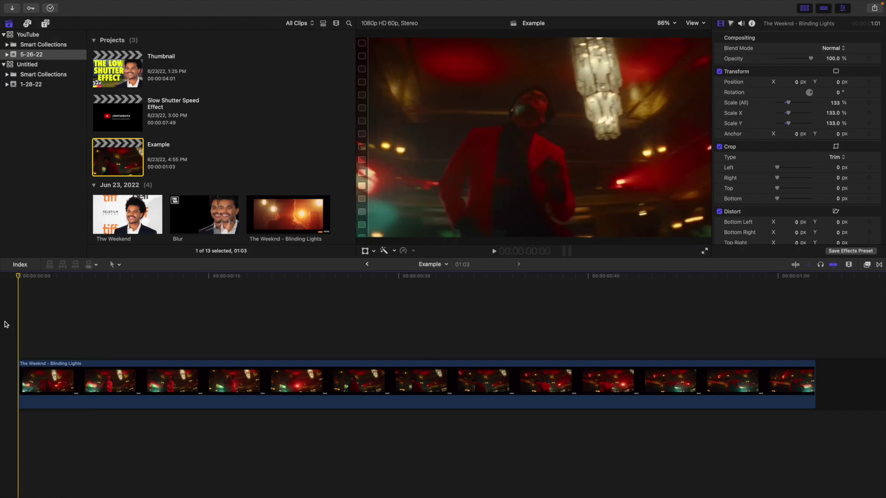
key("space")
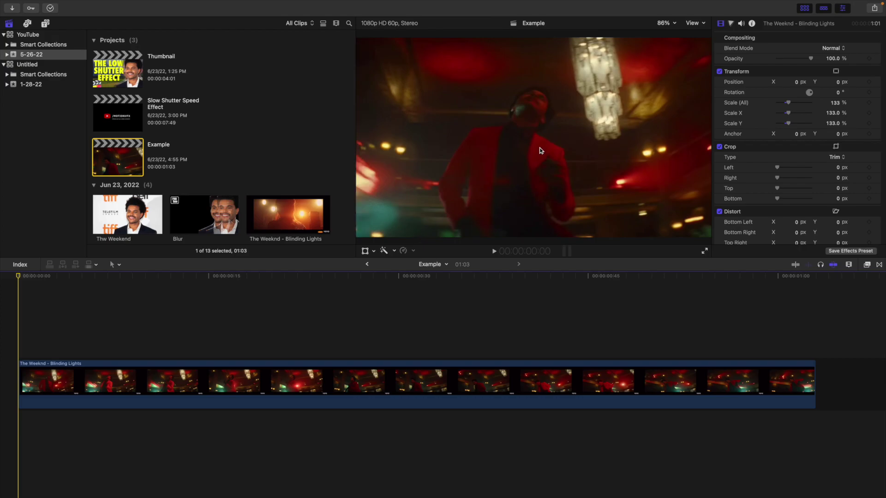
left_click(153, 296)
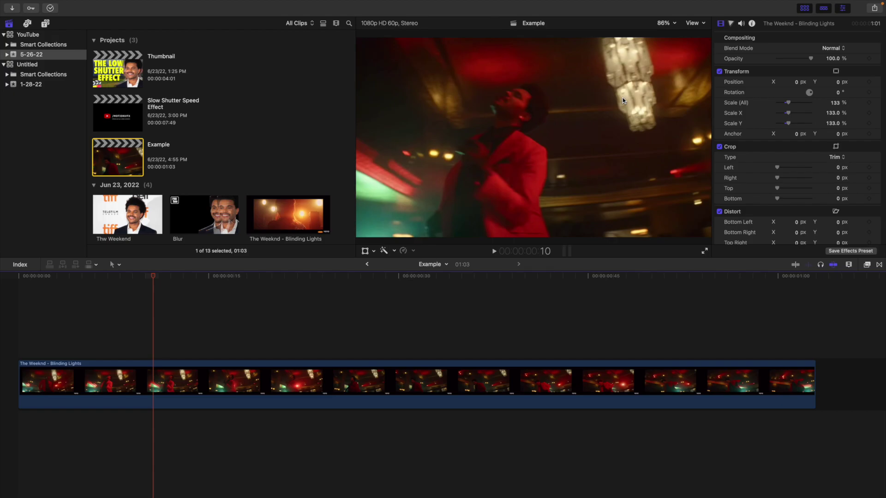
- Apply the Trails effect to the Blinding Lights clip with Duration 0.26 and Echoes 3.0
left_click(867, 265)
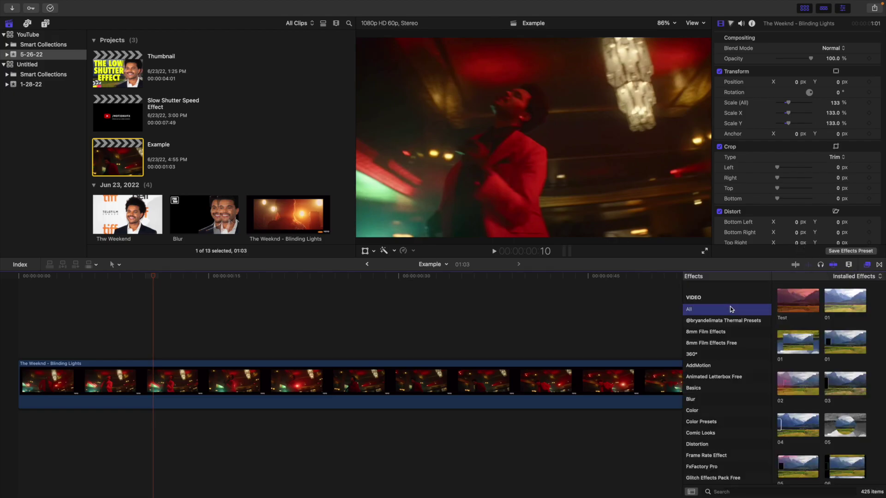
left_click(728, 492)
type("trails")
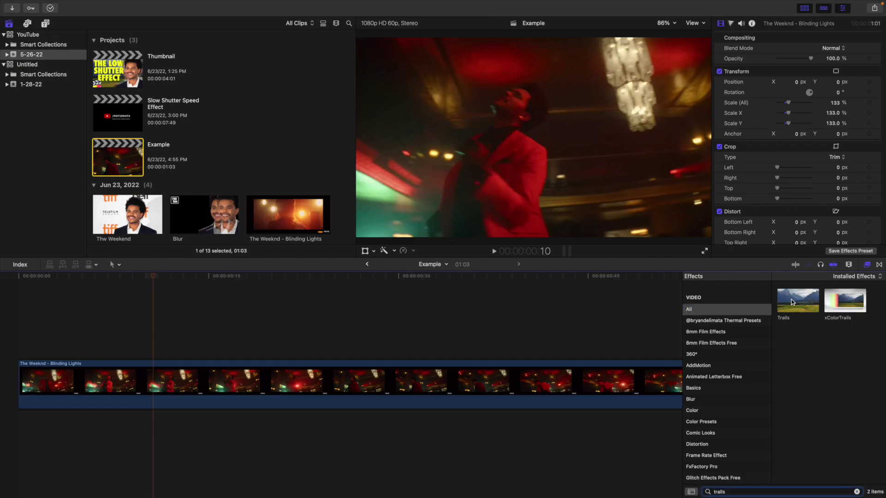
left_click_drag(793, 302, 524, 383)
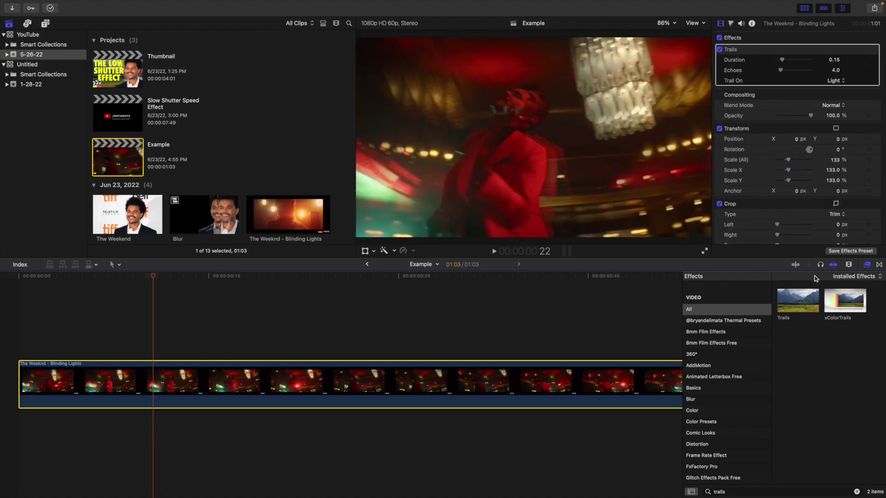
left_click(866, 264)
left_click_drag(782, 60, 779, 73)
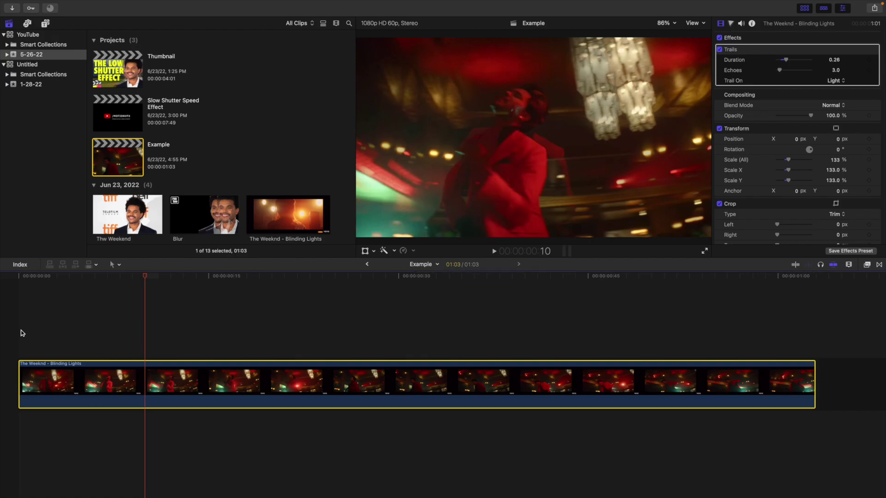
- Play the clip from the start to review the Trails look
left_click(9, 329)
key("super+4")
key("space")
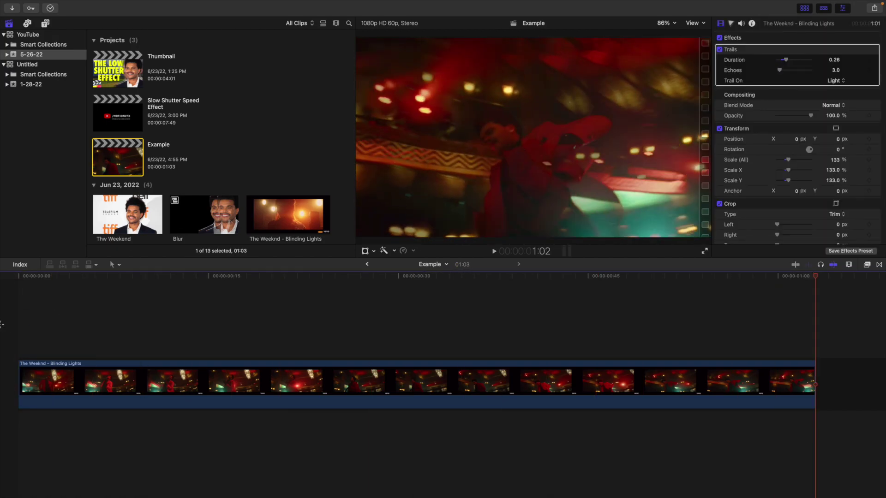
key("space")
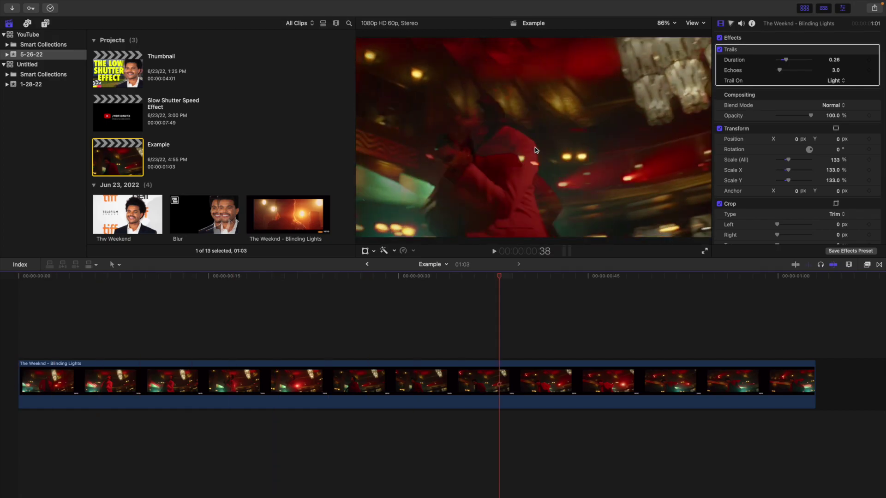
left_click(867, 264)
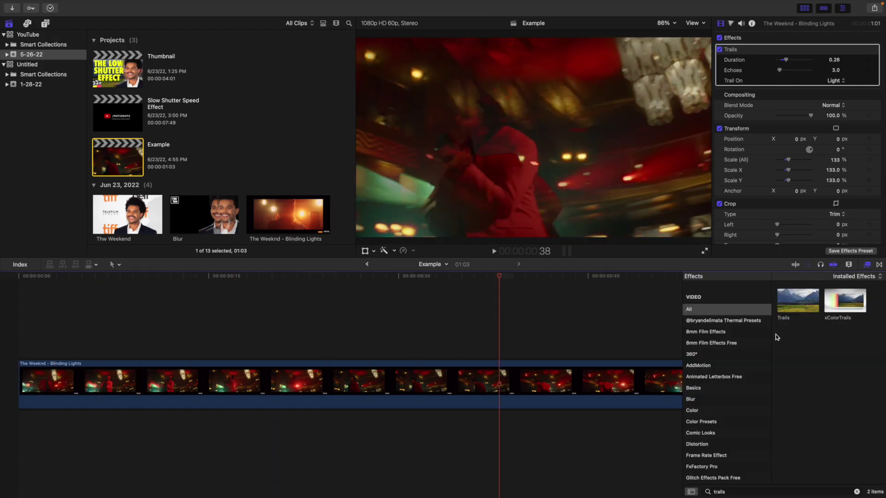
- Apply the Visual Echo effect to the clip and lower its Amount to 54.68
left_click(748, 491)
type("ech")
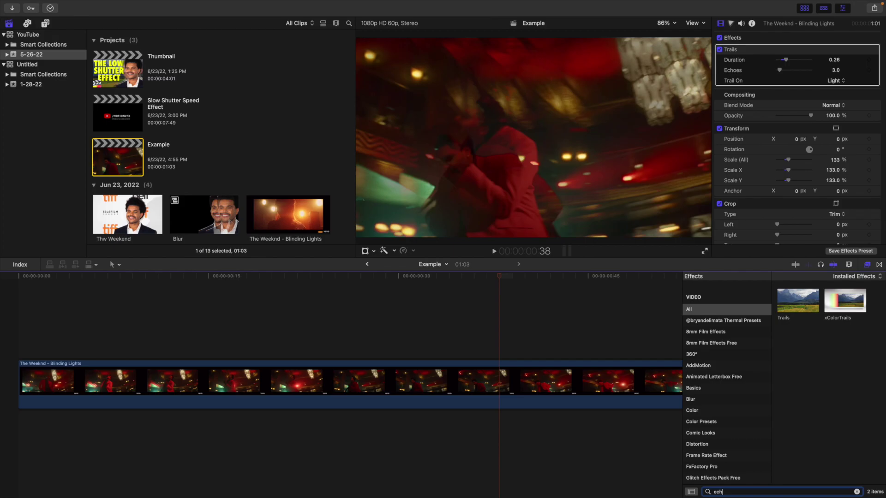
type("o")
left_click_drag(785, 297, 510, 370)
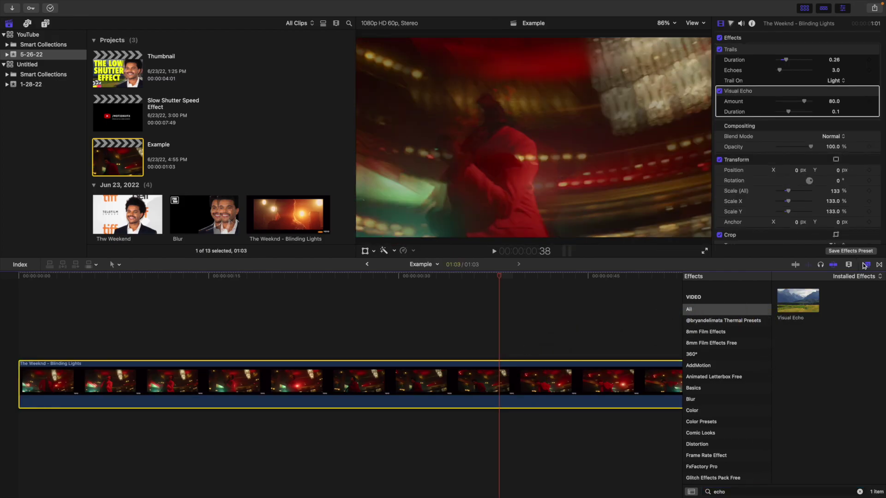
key("super+5")
left_click_drag(803, 102, 796, 102)
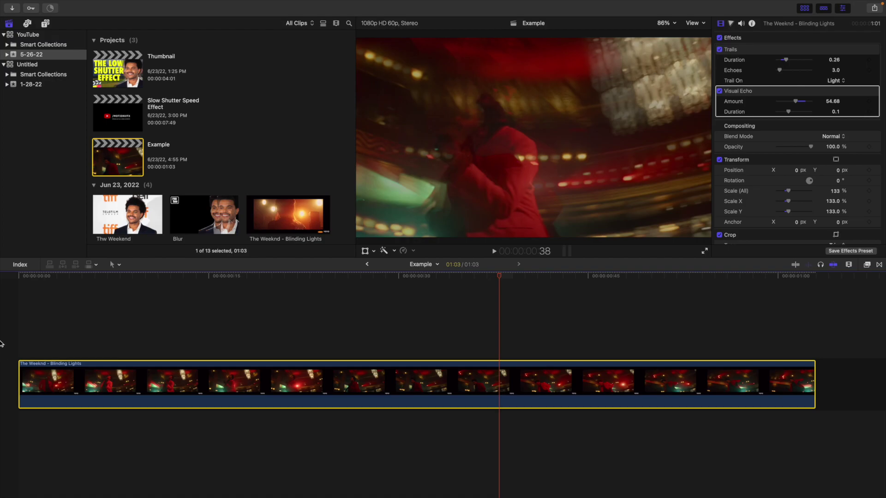
- Replay the clip from the start several times to review Trails plus Visual Echo
left_click(11, 325)
key("Home")
key("space")
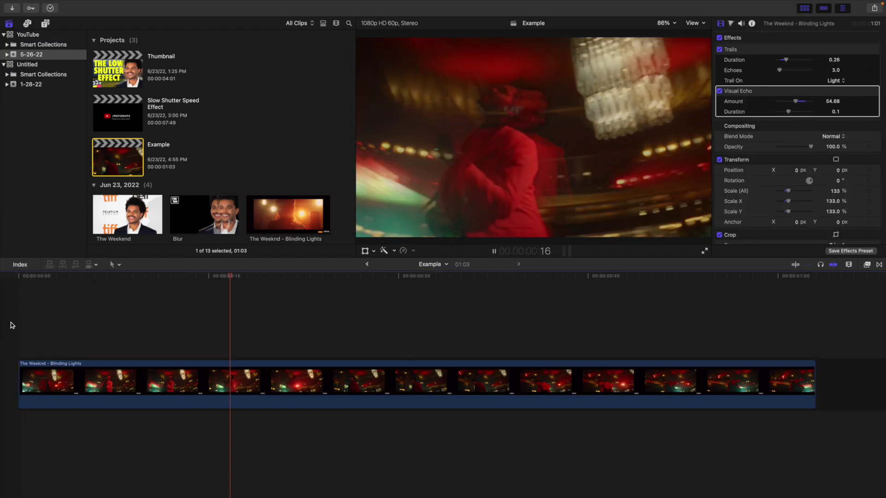
key("Home")
key("space")
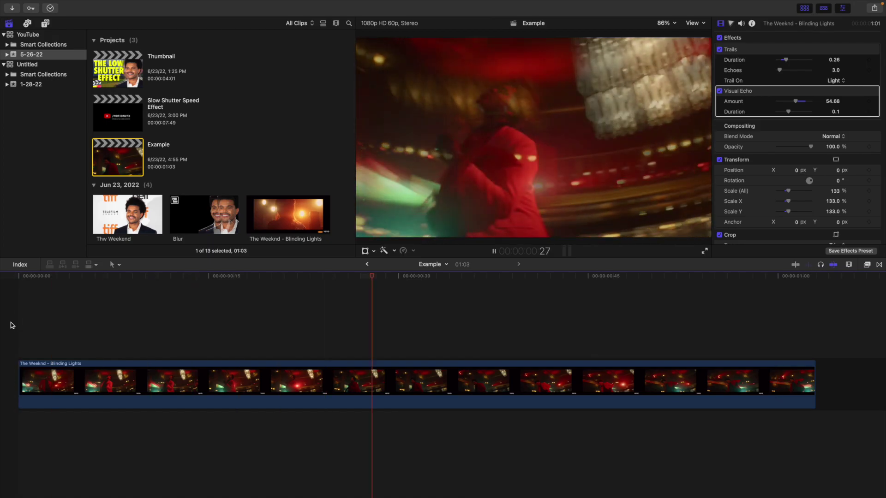
key("Home")
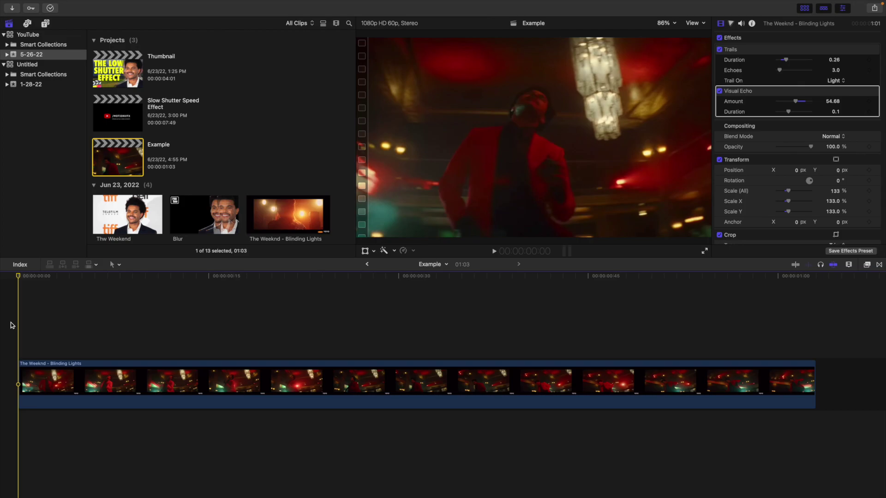
key("space")
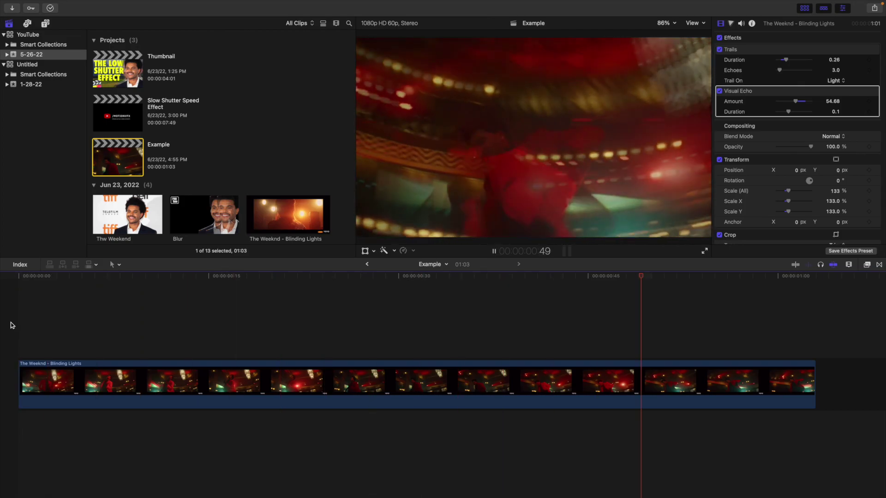
key("Home")
key("space")
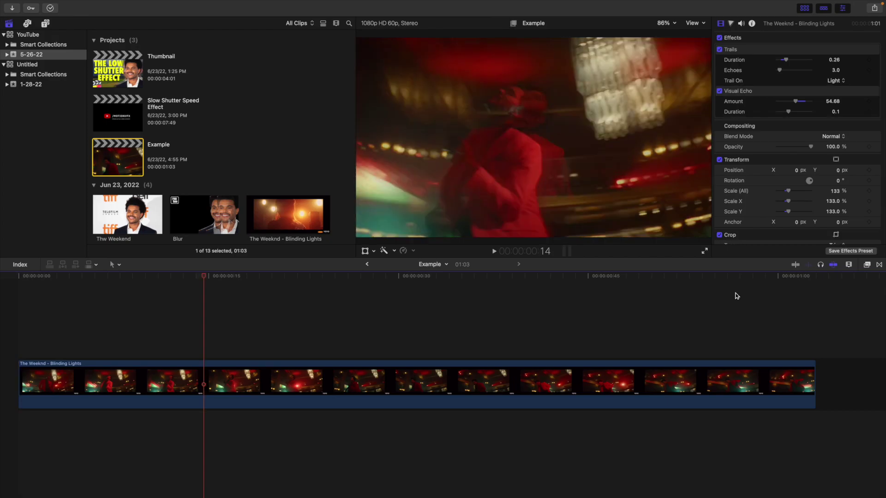
- Apply Strobe from My Effects to the Blinding Lights clip, keeping Strobe Rate 15.0
left_click(866, 265)
left_click(696, 397)
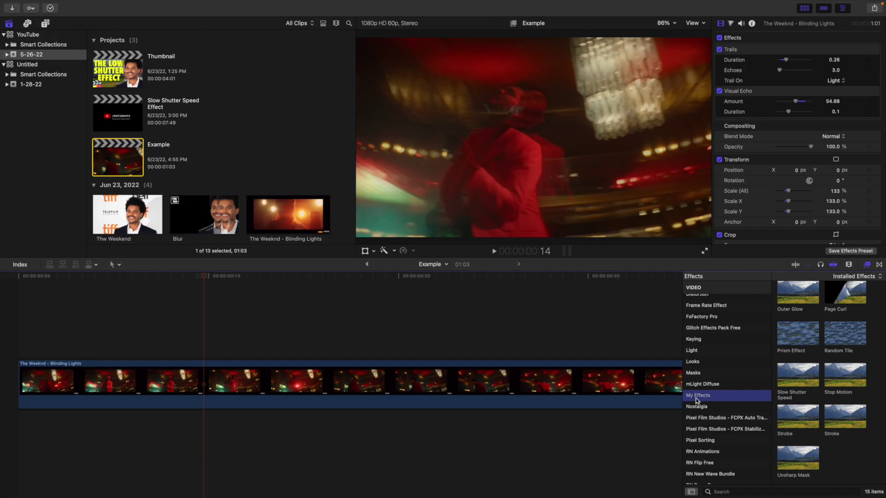
left_click(664, 384)
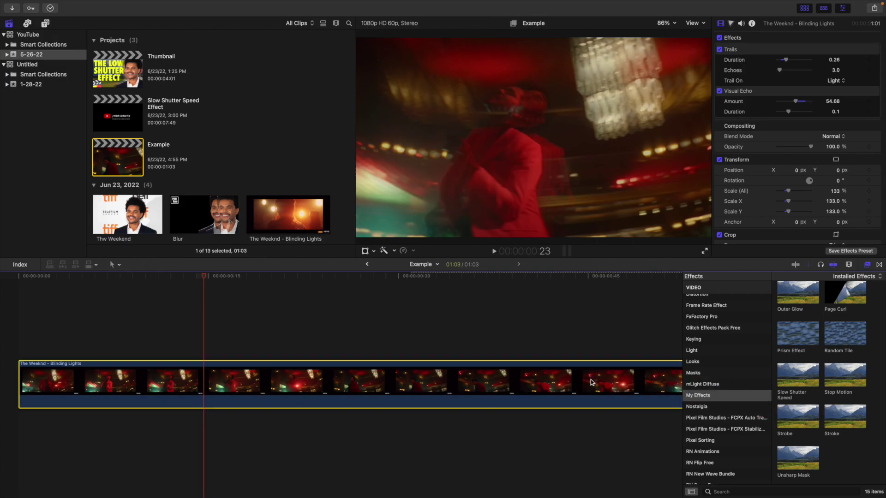
double_click(798, 417)
left_click(867, 265)
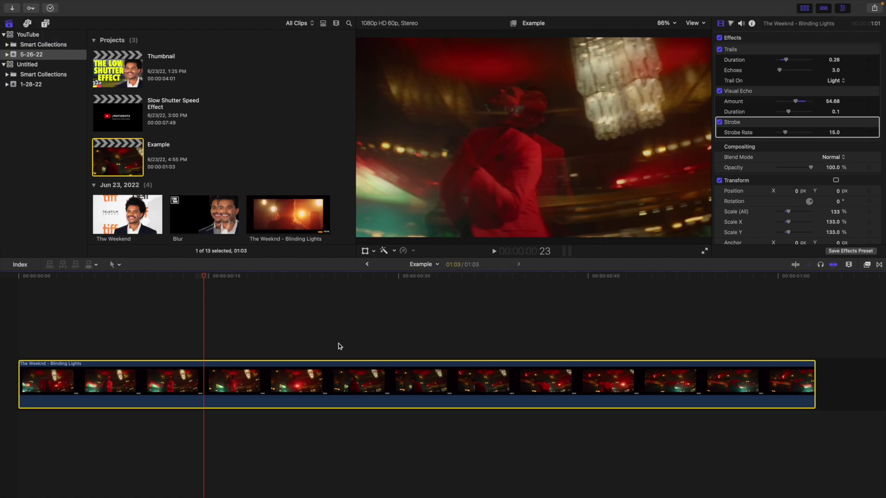
- Enter 4 as the Strobe Rate, then deselect the clip
left_click(835, 133)
type("4")
key("Return")
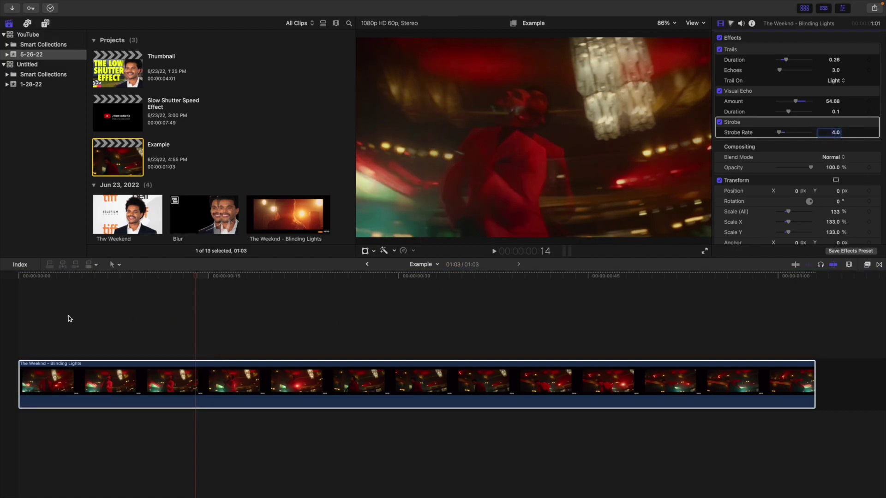
left_click(4, 310)
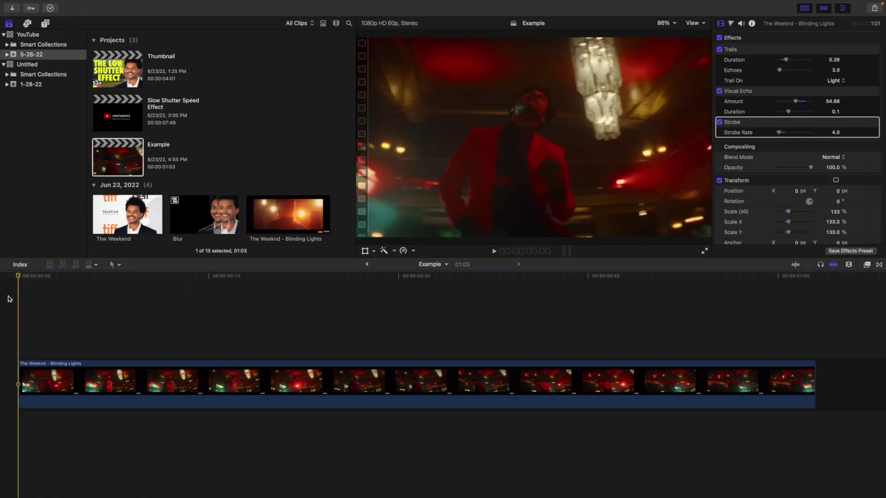
key("space")
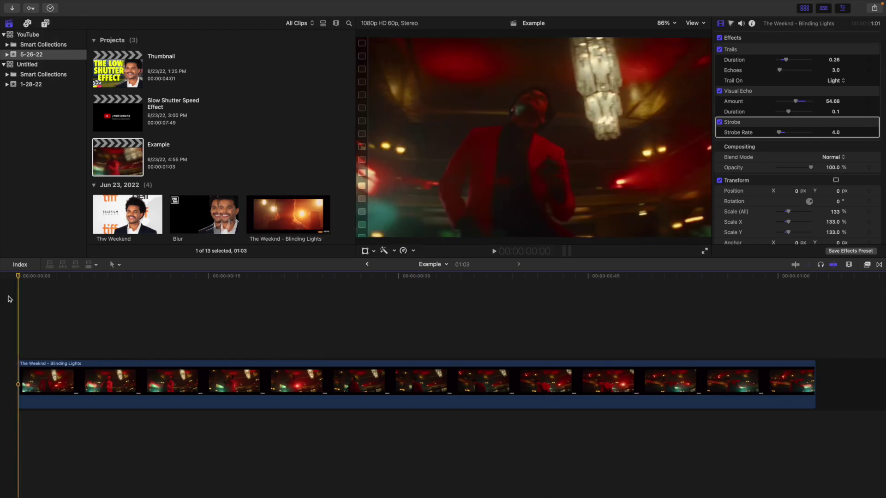
key("space")
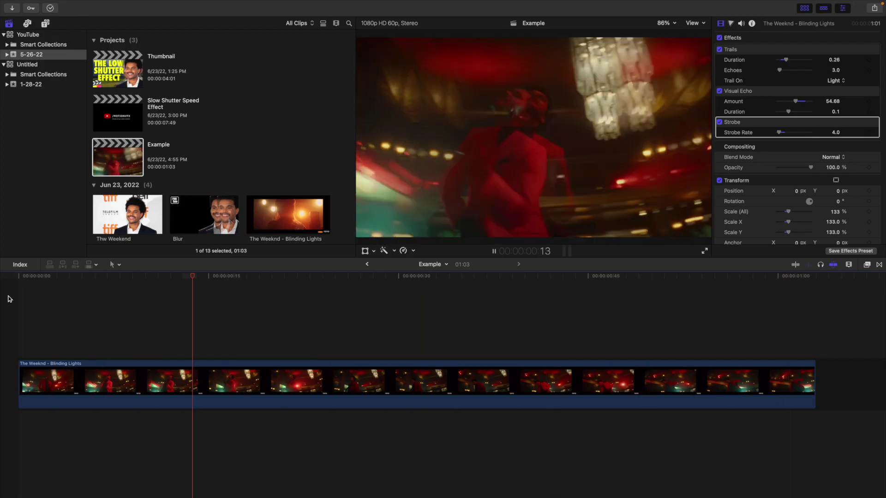
key("space")
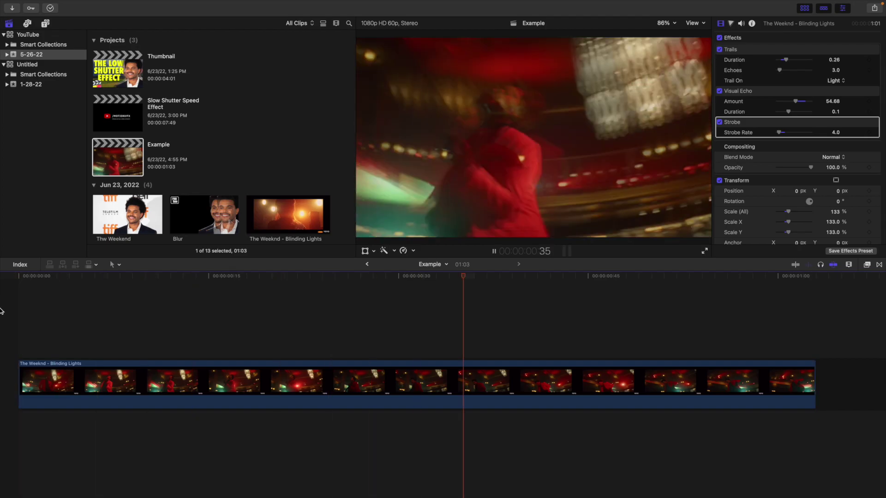
key("space")
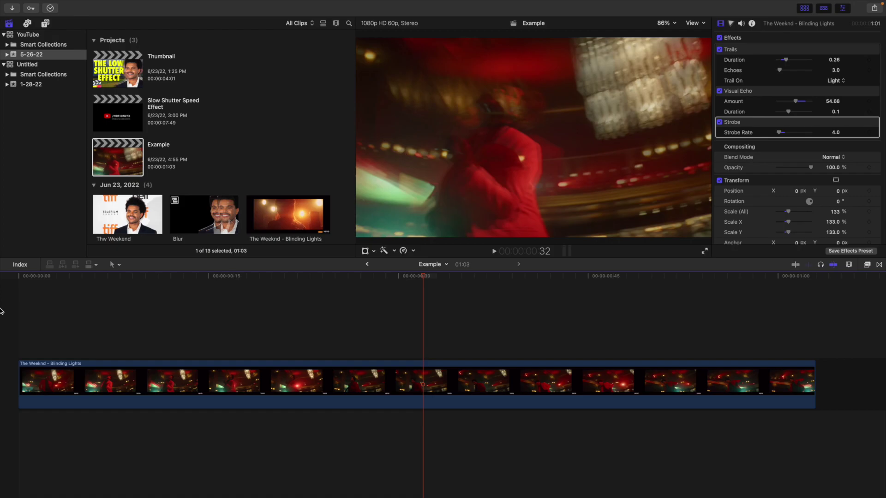
key("Home")
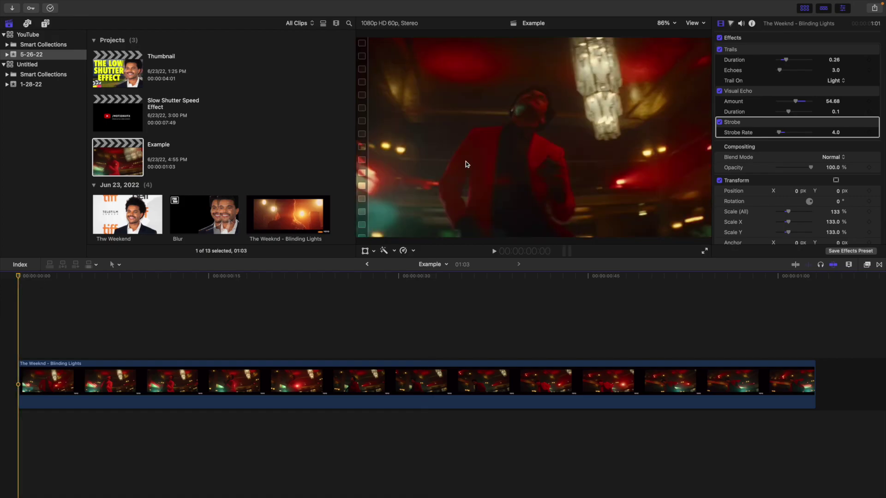
key("space")
key("space")
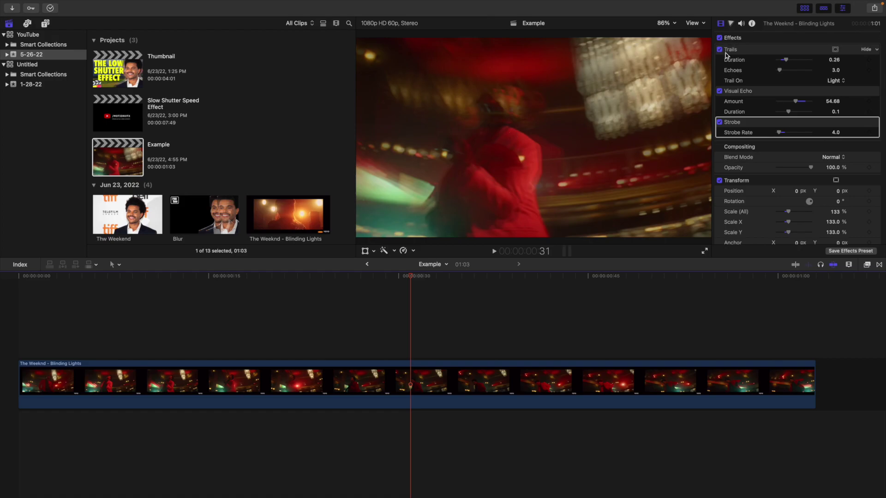
left_click(719, 92)
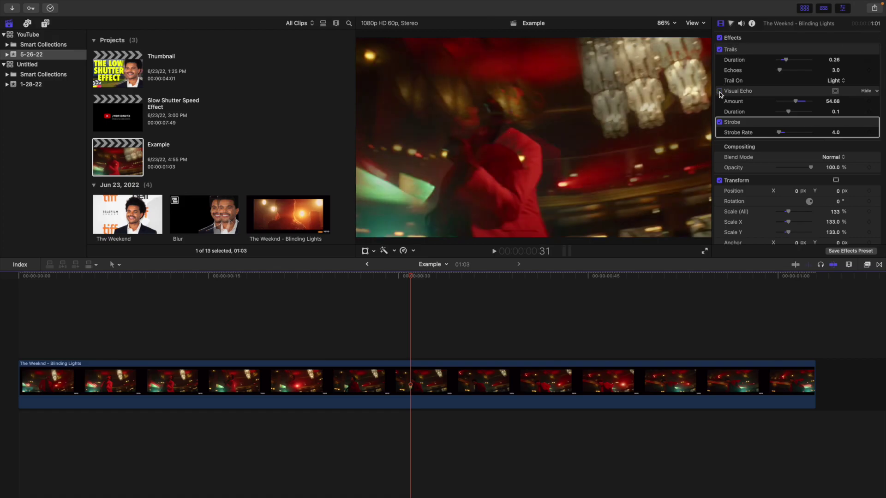
left_click(719, 92)
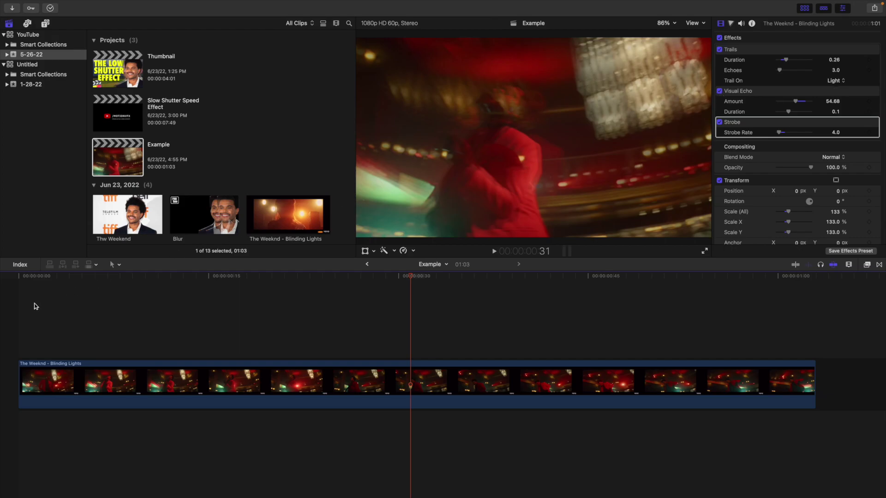
left_click(17, 305)
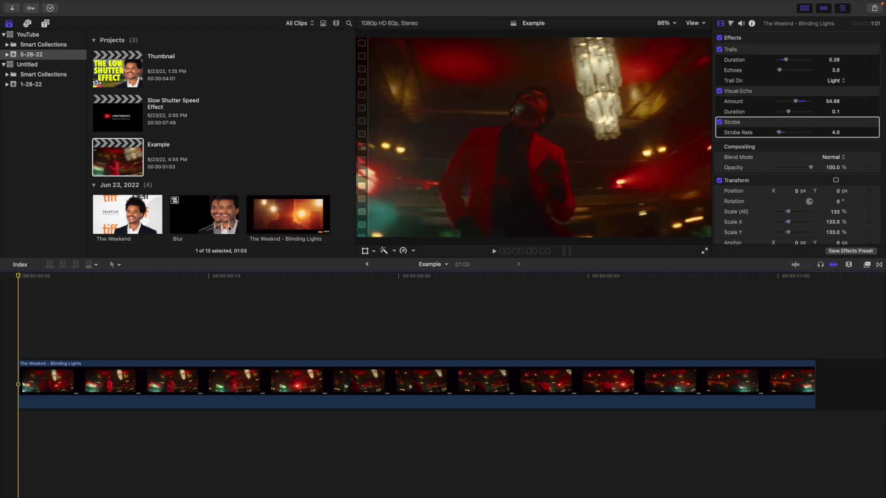
key("space")
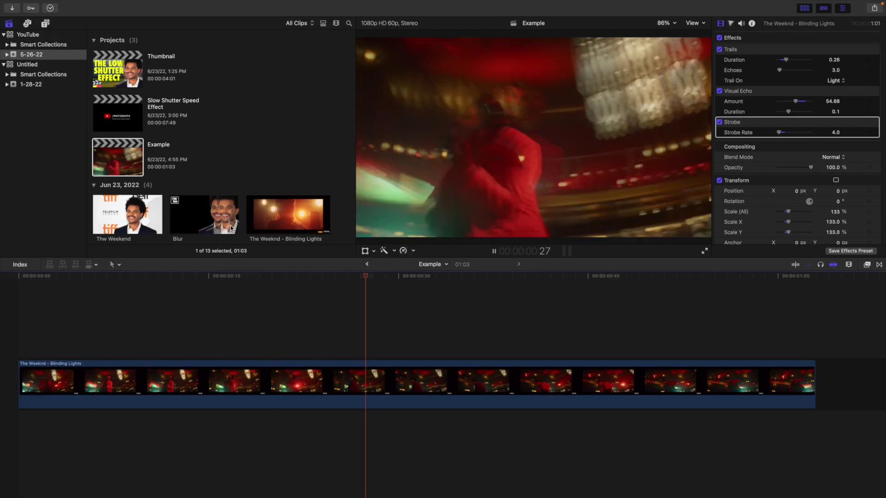
left_click(17, 326)
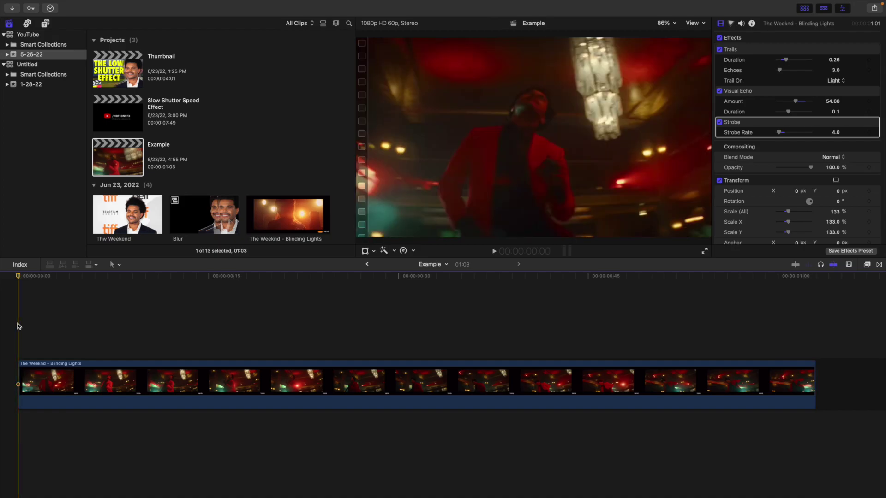
key("space")
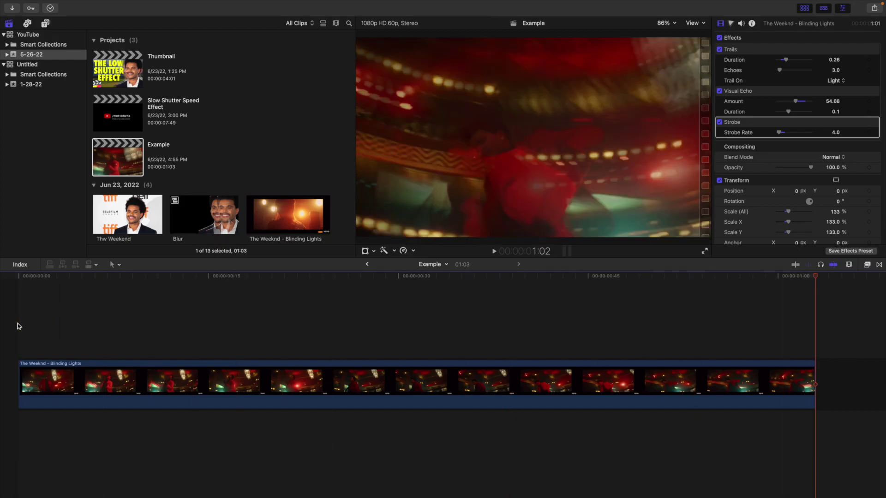
left_click(18, 326)
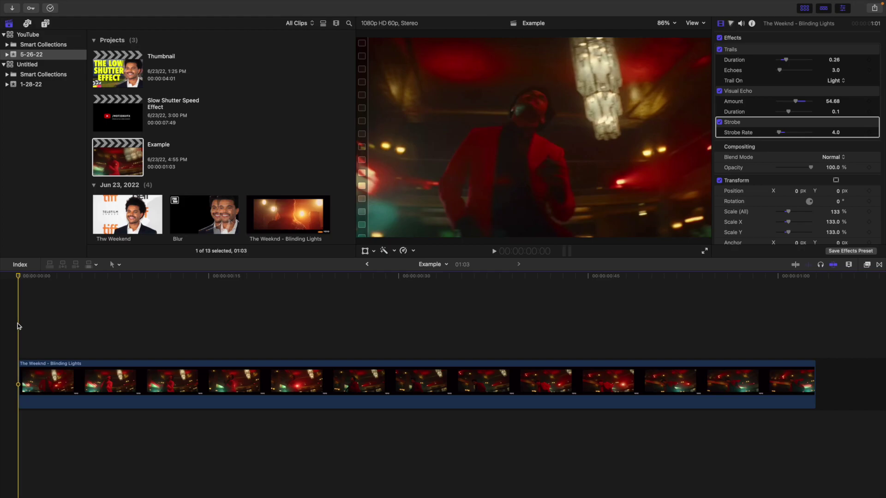
- Apply the Directional effect from the Blur category to the clip and raise its Amount to 29
left_click(867, 265)
scroll(713, 328, "up", 3)
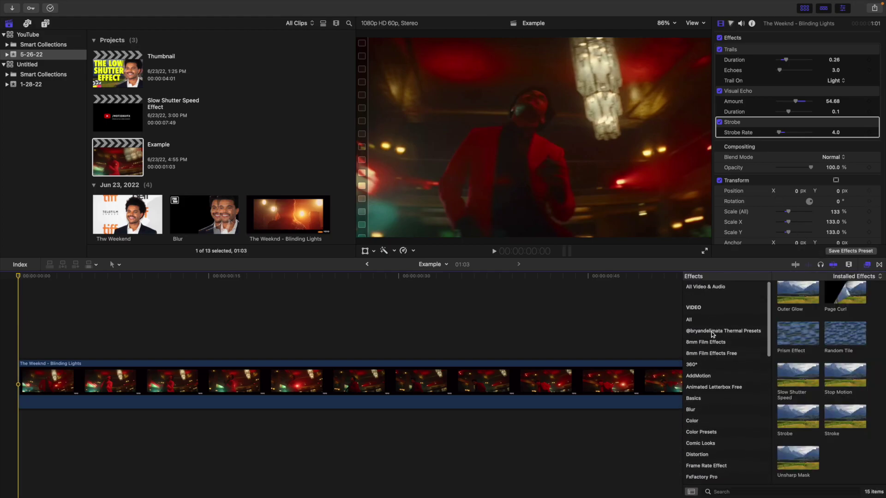
left_click(704, 410)
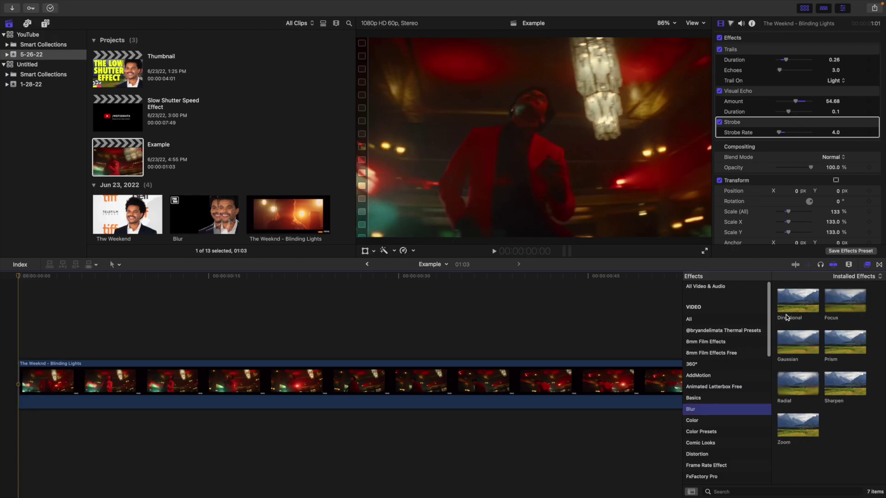
left_click(648, 364)
double_click(797, 300)
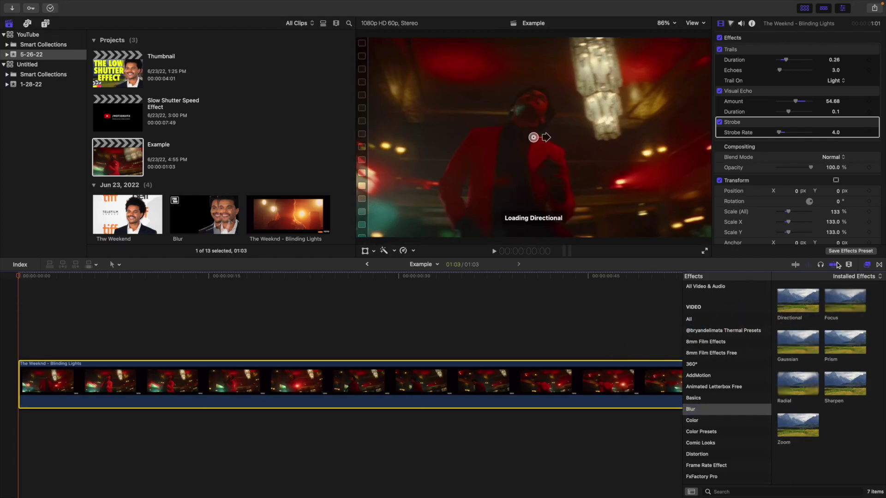
left_click(866, 264)
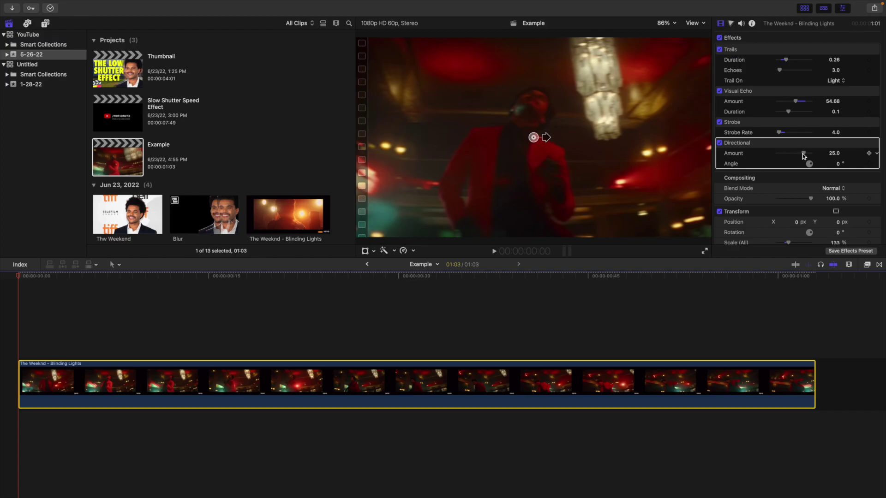
left_click_drag(804, 153, 807, 154)
left_click(12, 330)
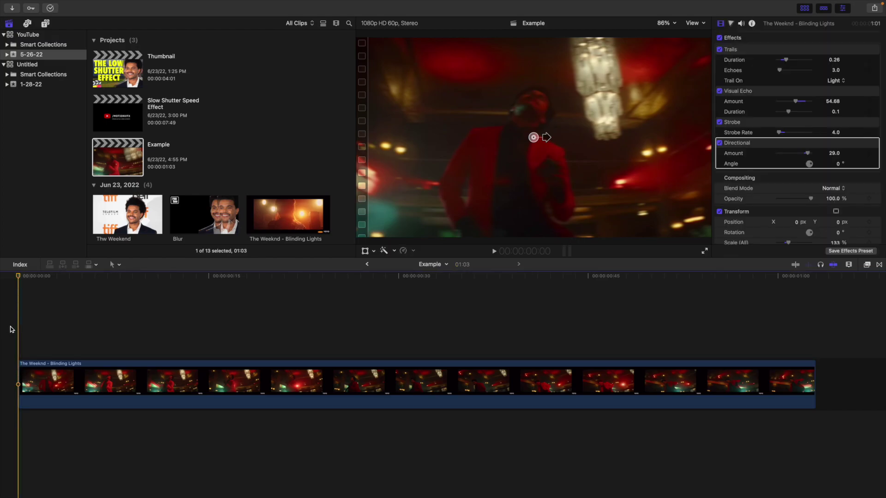
key("space")
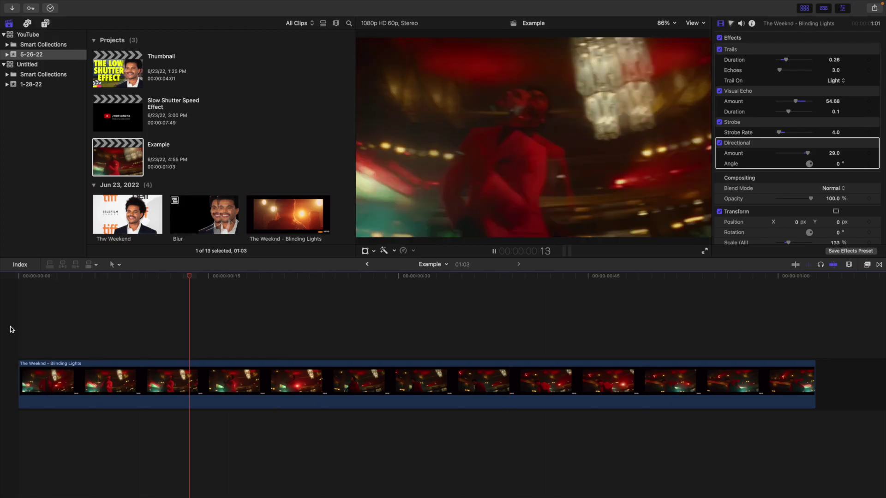
key("space")
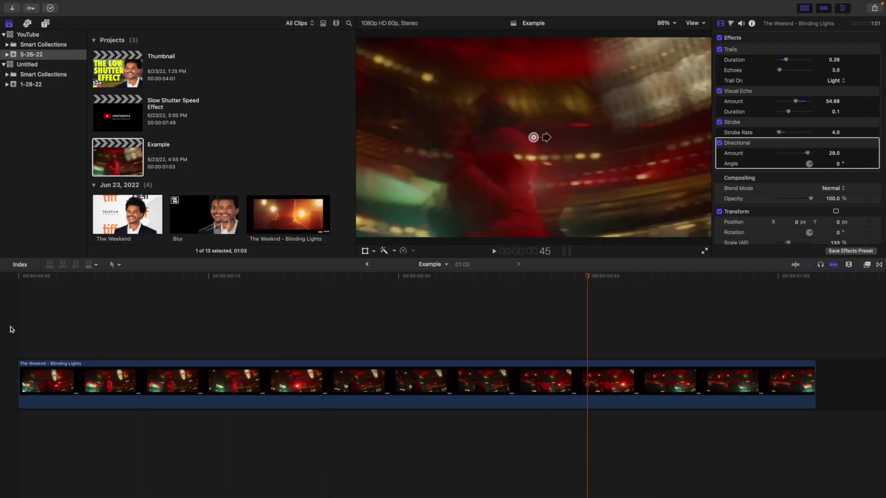
key("Home")
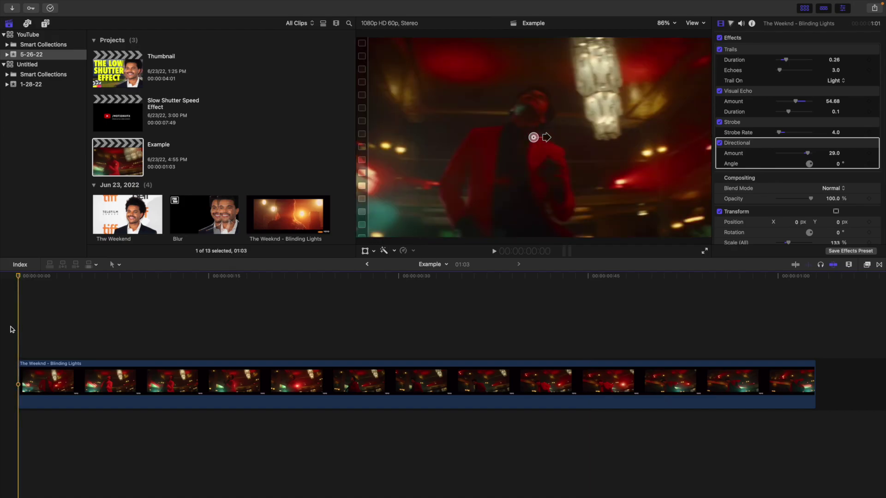
key("space")
key("space")
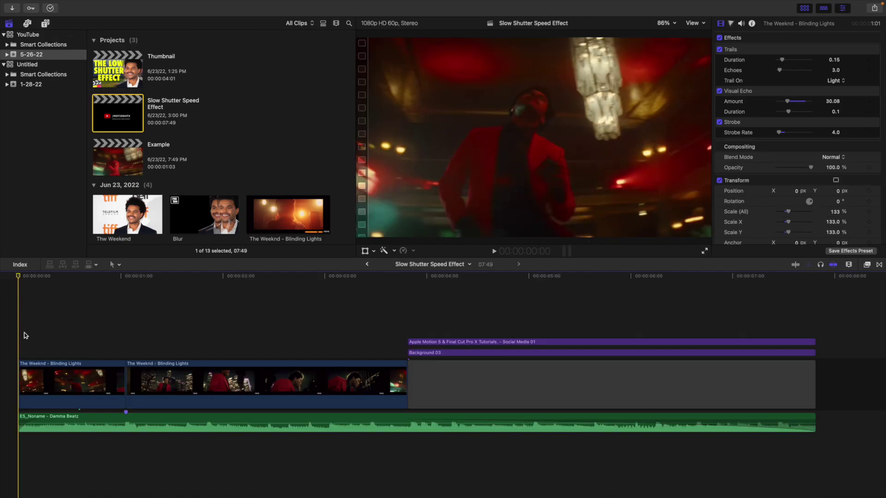
- Start the Slow Shutter Speed Effect project, then scroll down the effect-presets shop page
key("space")
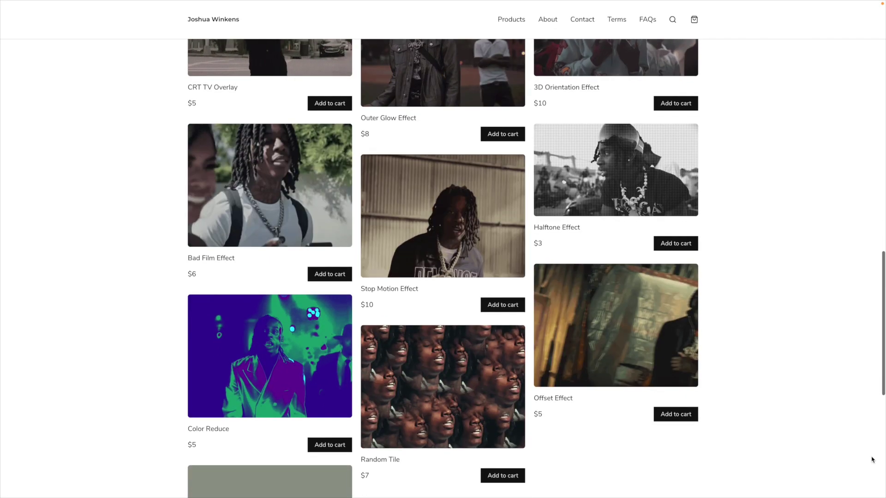
scroll(872, 459, "down", 3)
scroll(872, 460, "down", 3)
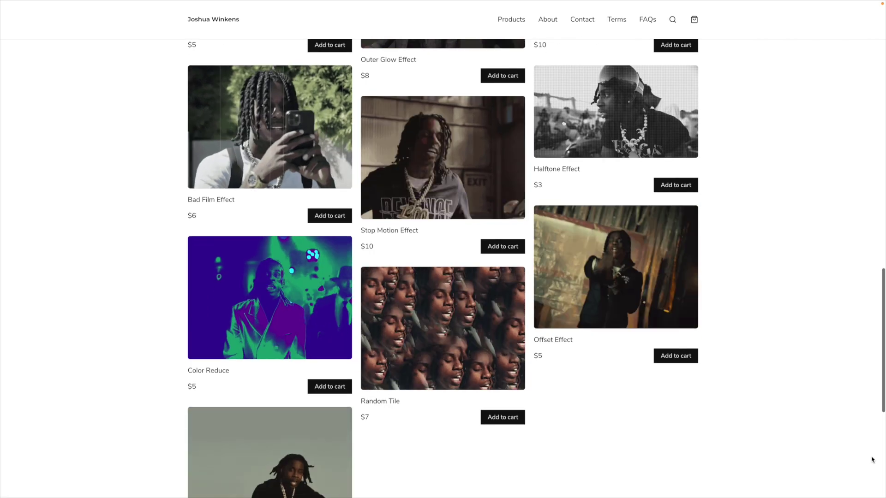